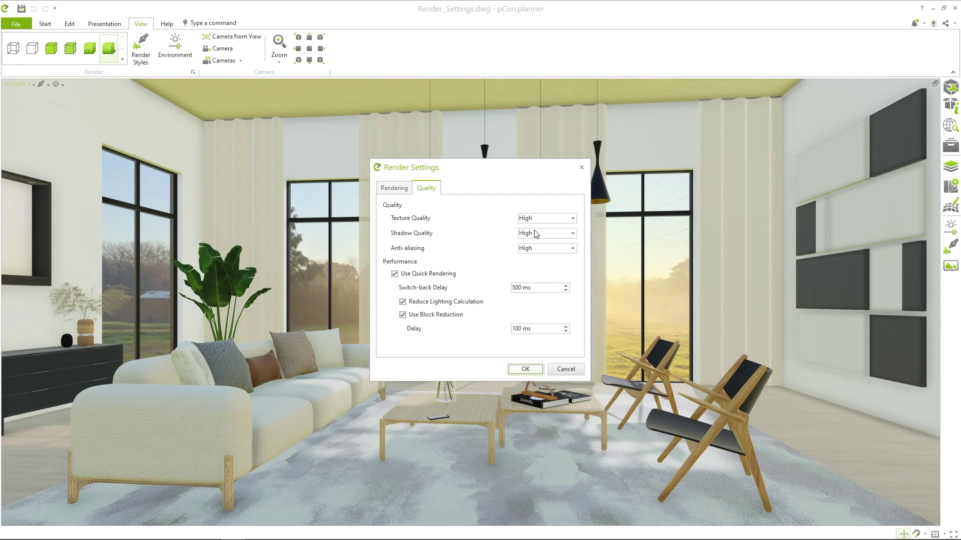
Set render quality to Simple textures, Normal shadows and Medium anti-aliasing.
click(559, 218)
click(549, 227)
click(554, 238)
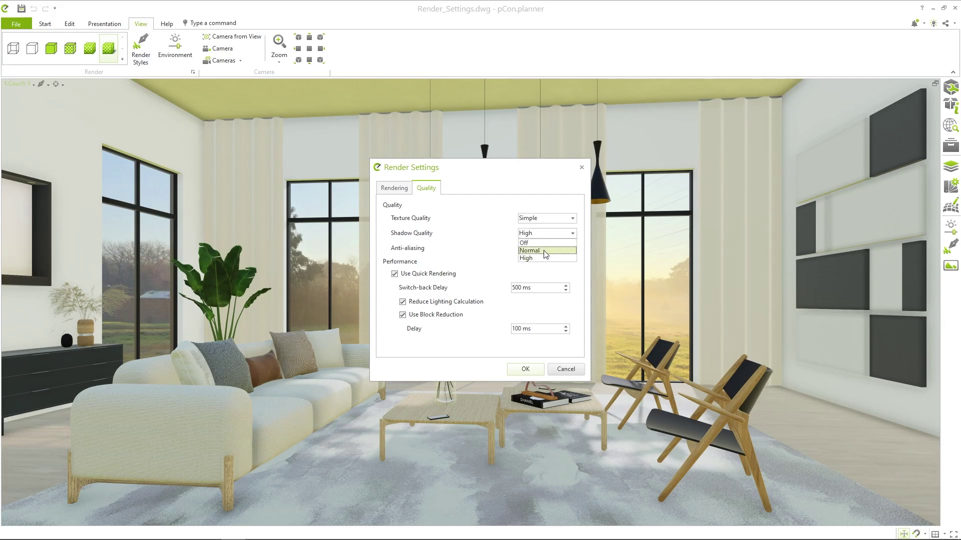
click(545, 250)
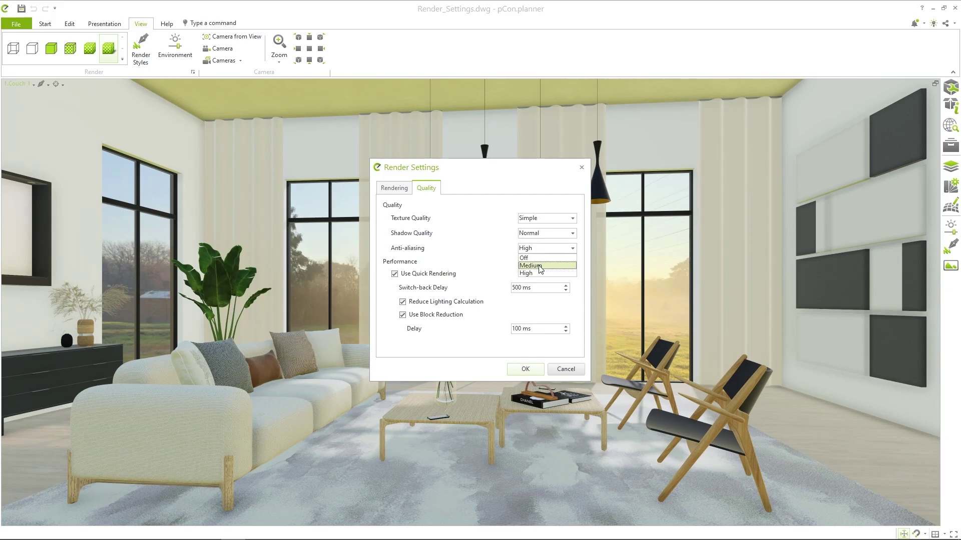
click(538, 266)
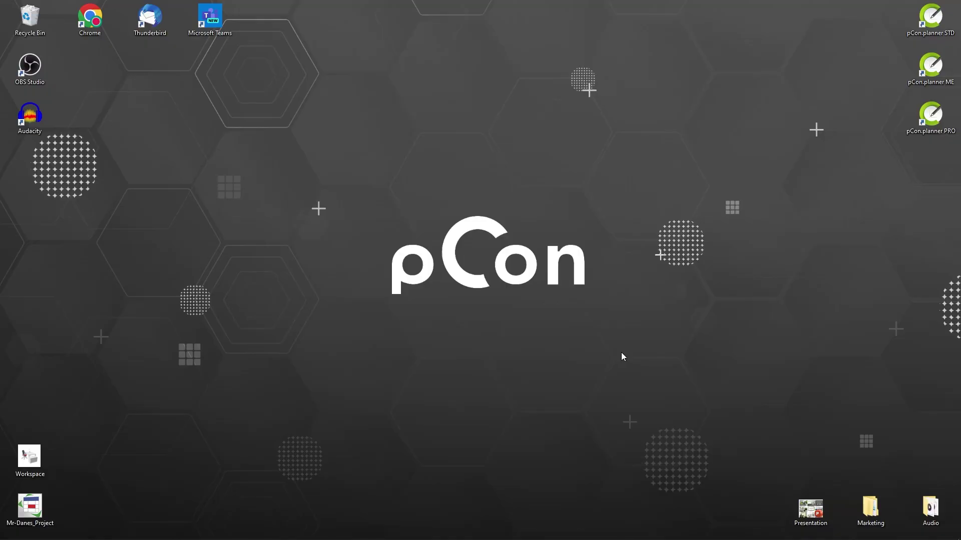
Go from the desktop's Display settings to the Windows Graphics settings page.
right_click(570, 318)
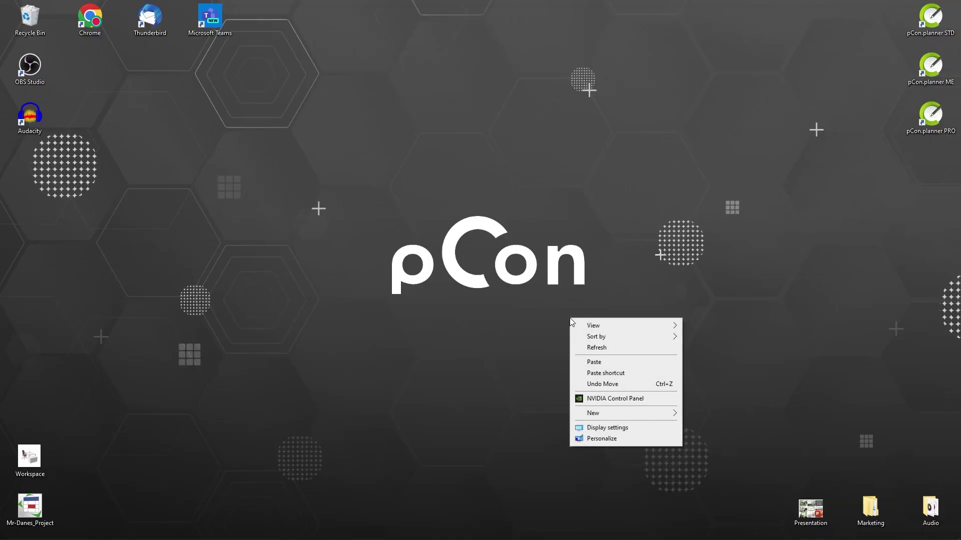
click(643, 428)
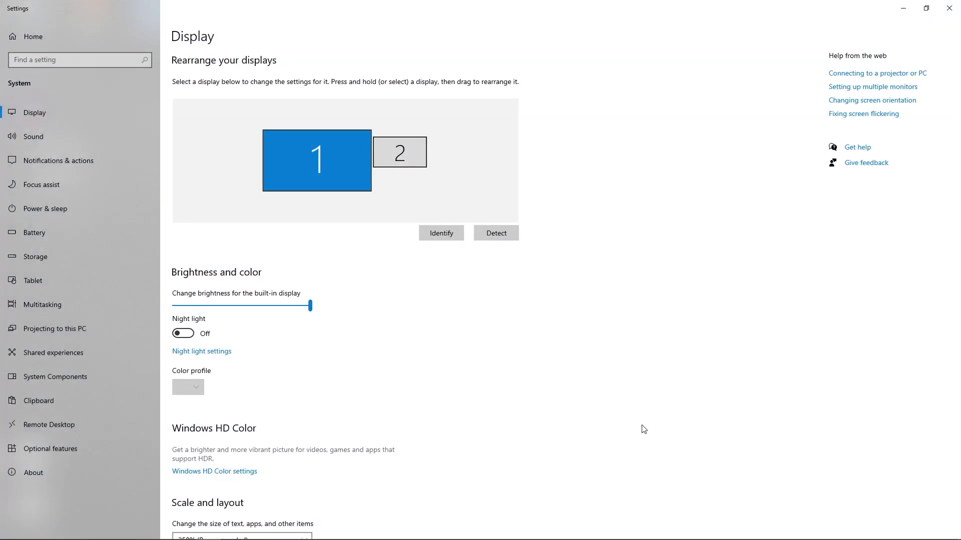
scroll(642, 430, down, 3)
scroll(642, 429, down, 2)
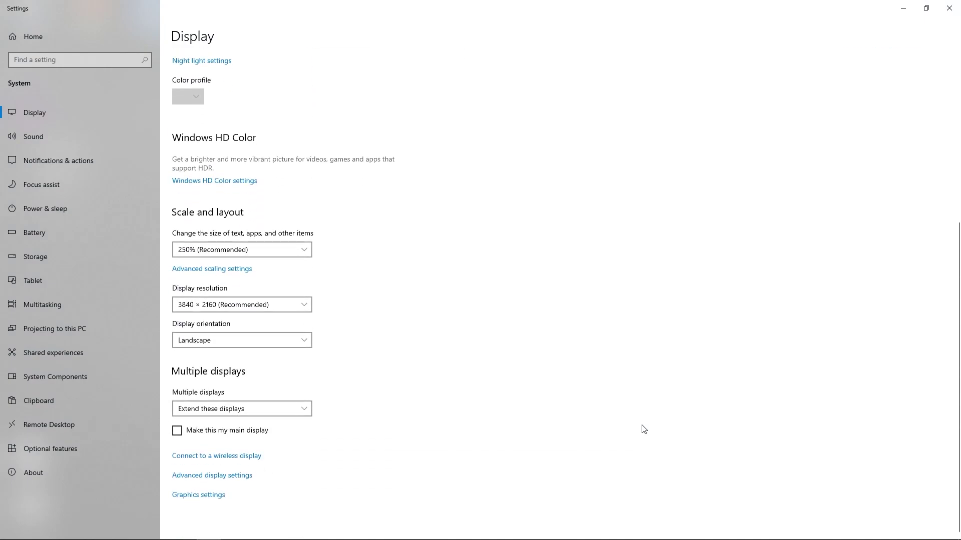
click(206, 495)
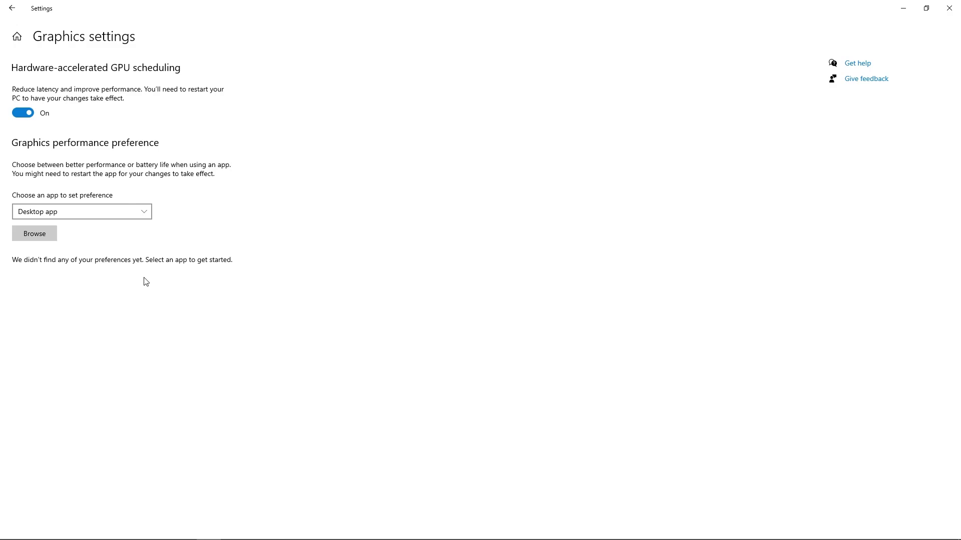
Add planner.exe from the pCon.planner STD bin folder to the graphics preference list.
click(55, 239)
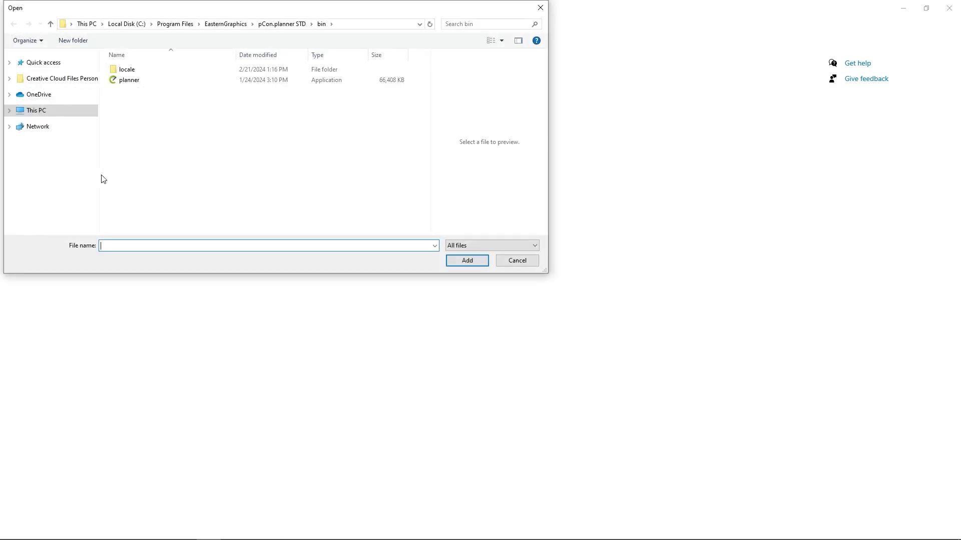
click(140, 82)
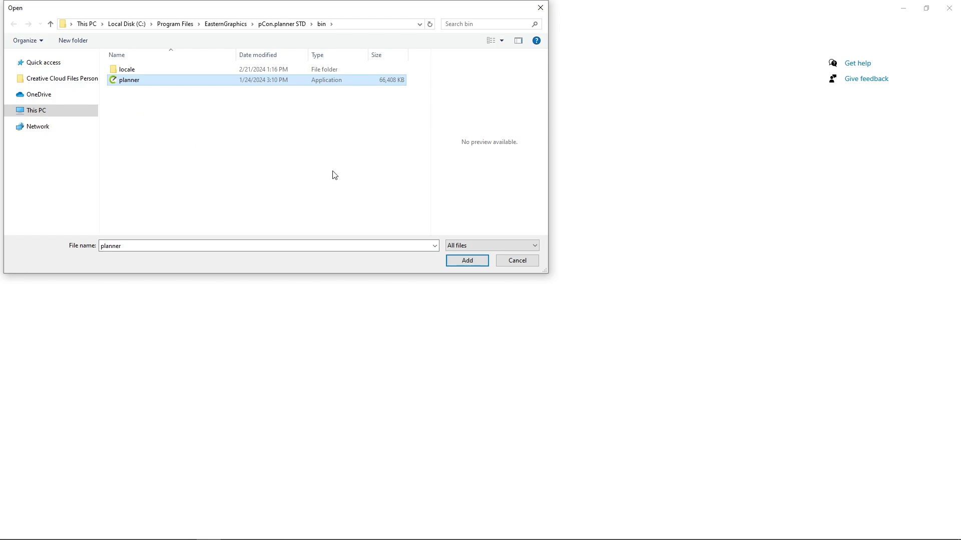
click(456, 263)
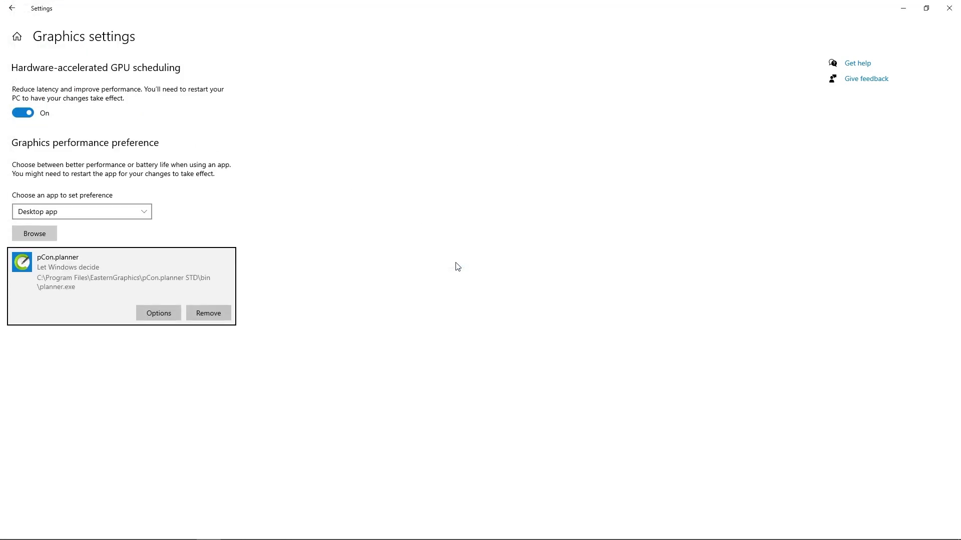
Save pCon.planner's graphics preference as High performance (NVIDIA GeForce GTX 1050 Ti).
click(161, 311)
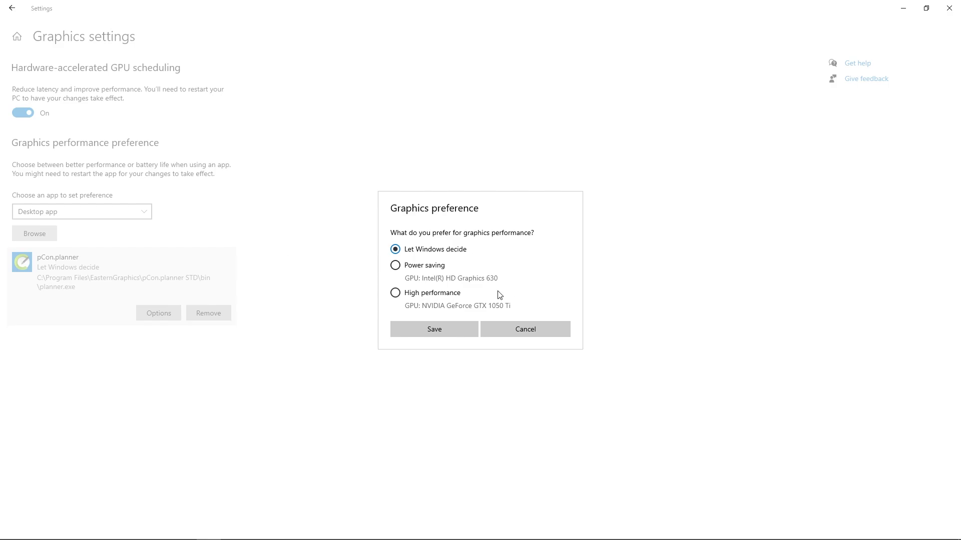
click(396, 293)
click(408, 328)
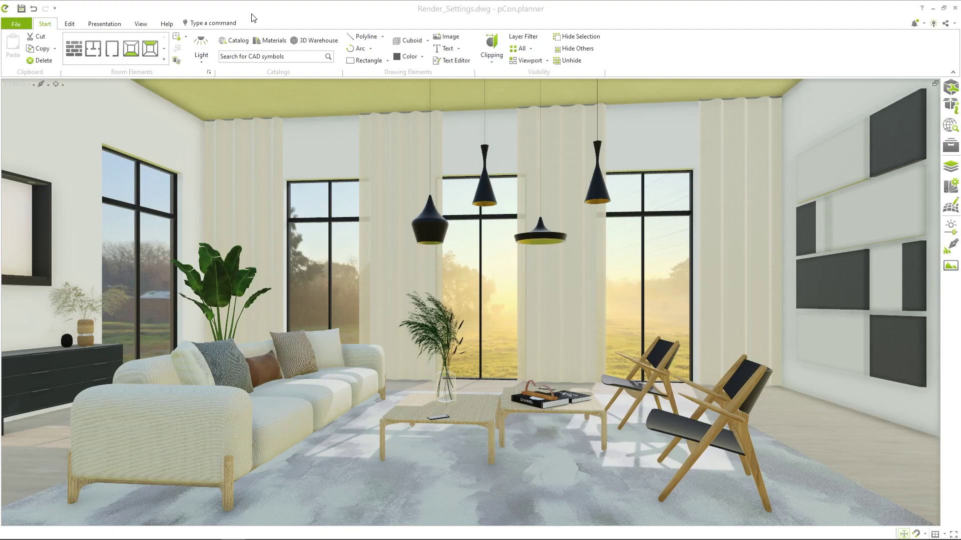
click(167, 24)
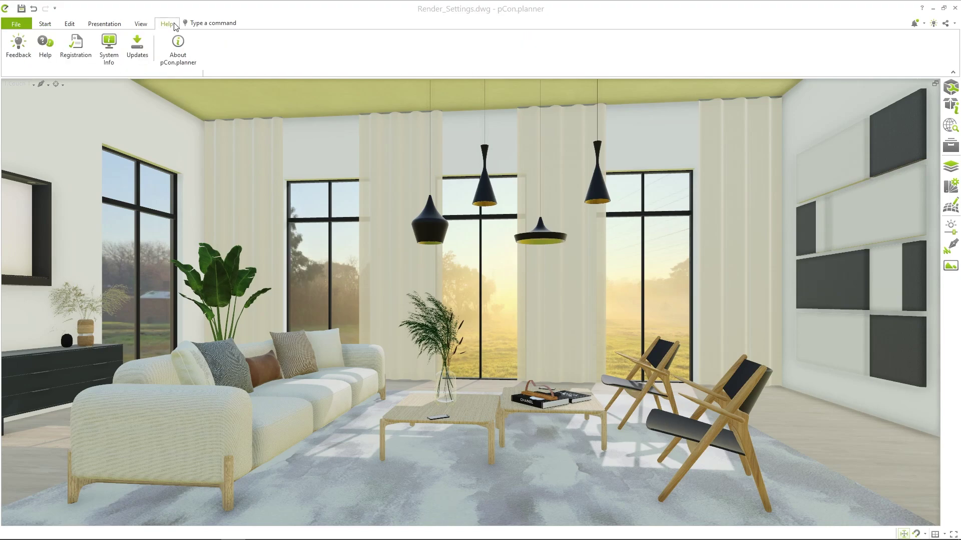
click(110, 43)
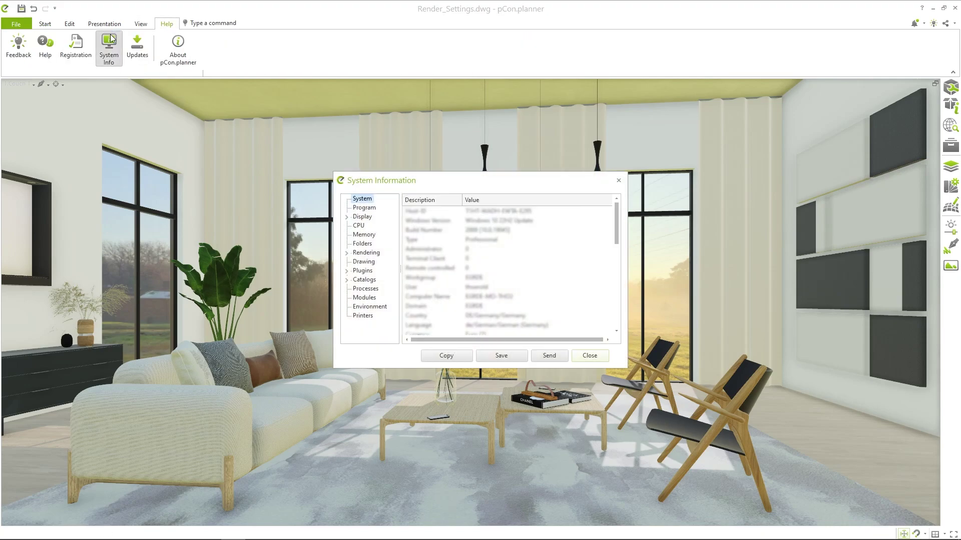
click(363, 254)
scroll(441, 258, down, 2)
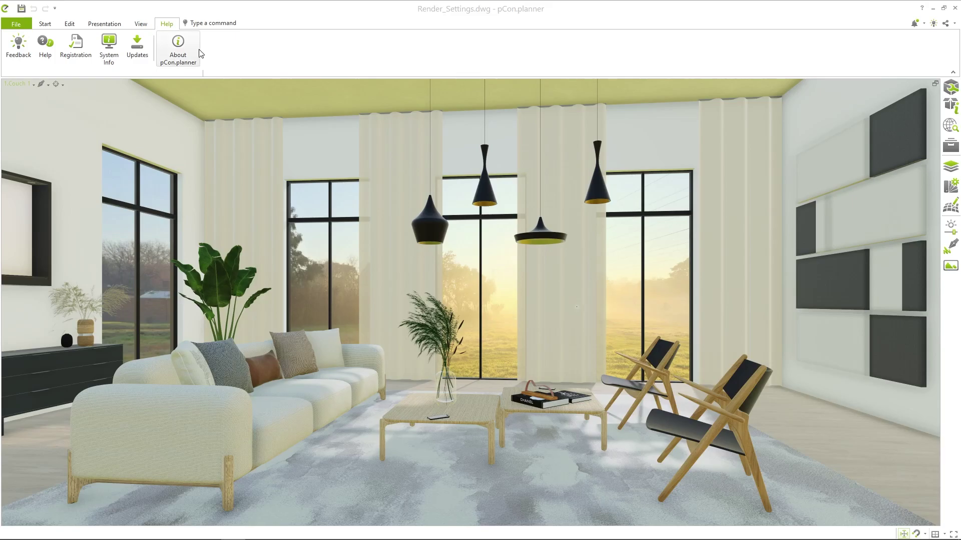
Open Render Settings from the View tab and show the Texture Quality choices.
click(140, 23)
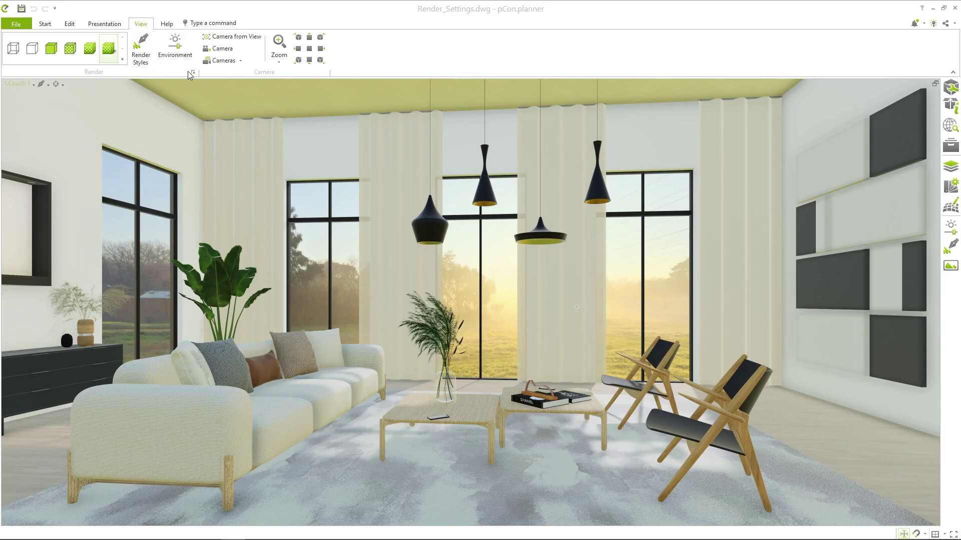
click(193, 72)
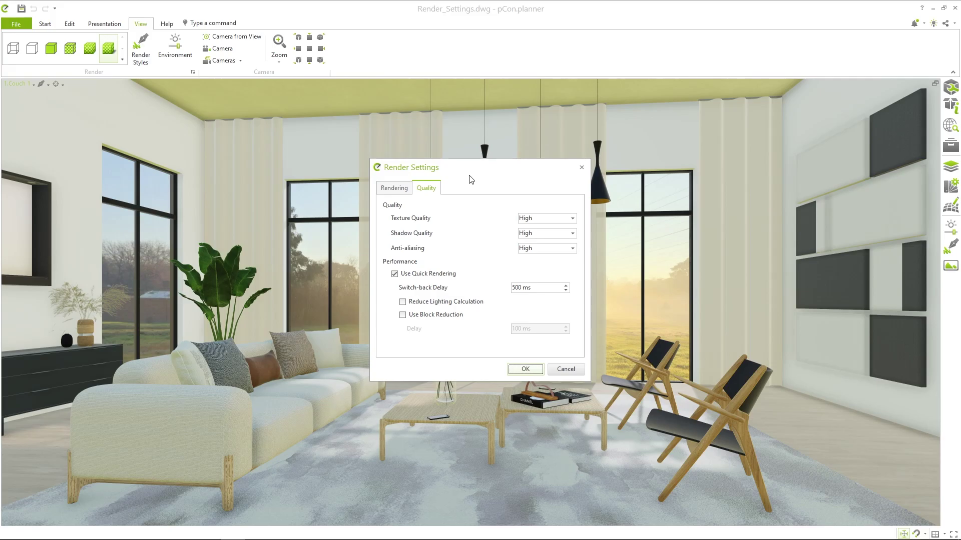
click(572, 219)
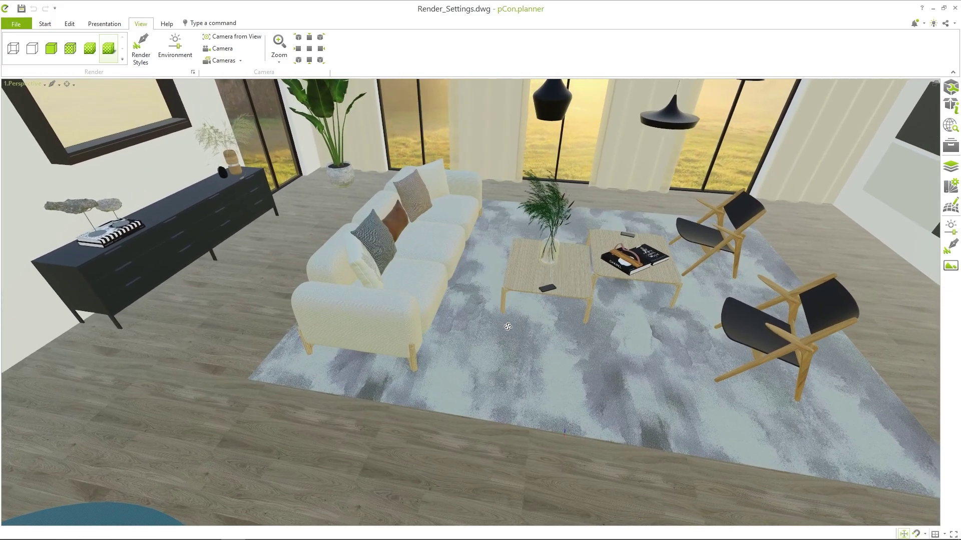
Shift the living-room view slightly to the left.
mouse_move(513, 330)
middle_down()
mouse_move(446, 322)
mouse_move(472, 316)
mouse_move(480, 348)
mouse_move(473, 330)
mouse_move(528, 332)
middle_up()
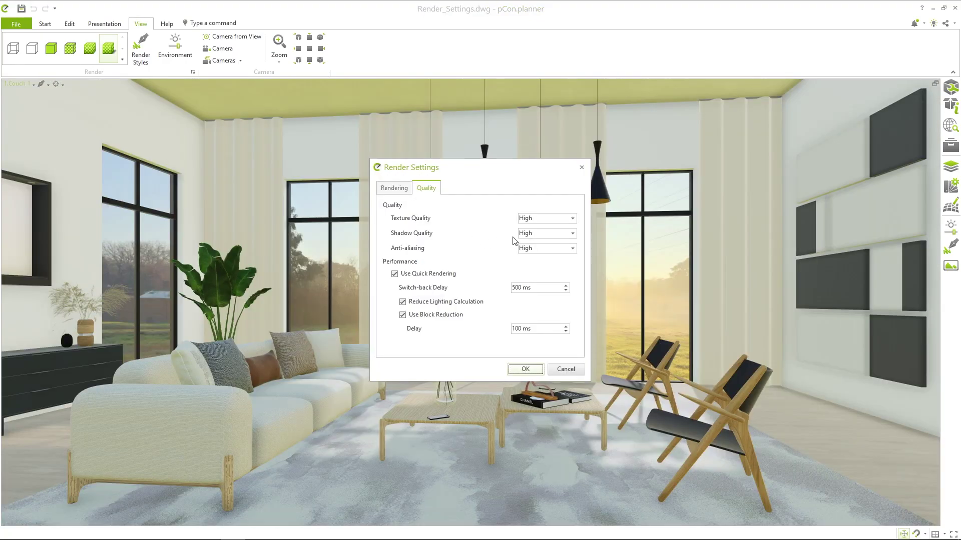
Choose Simple texture, Normal shadow and Medium anti-aliasing quality in Render Settings.
click(559, 223)
click(550, 229)
click(553, 238)
click(545, 251)
click(547, 249)
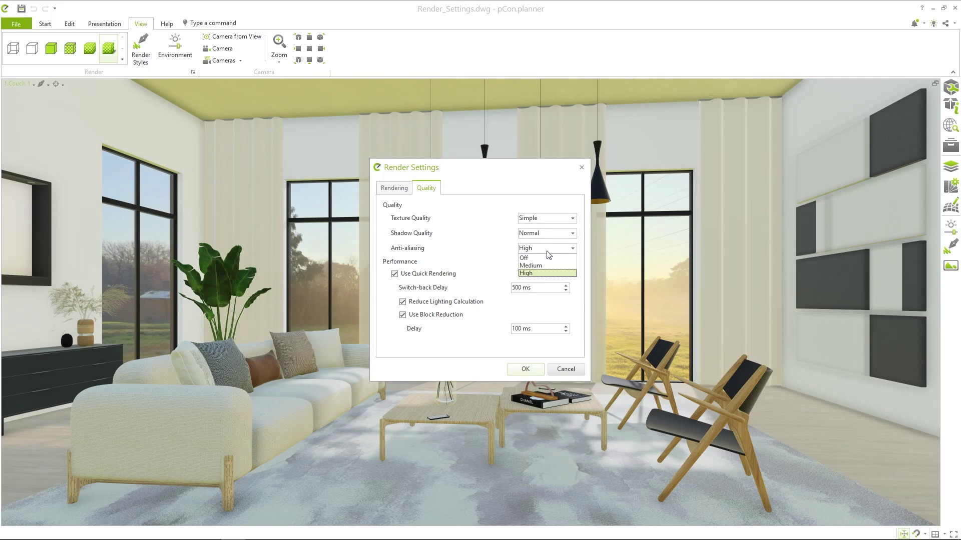
click(539, 268)
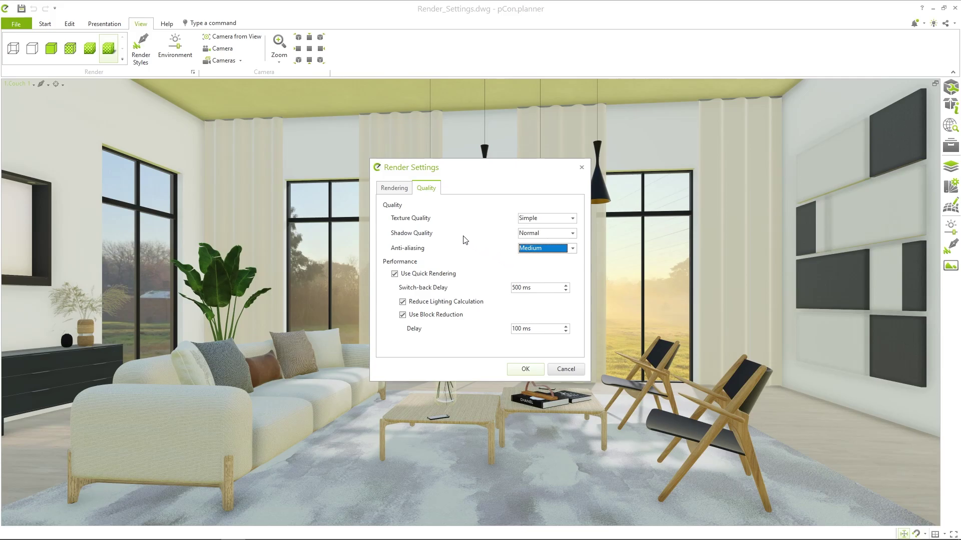